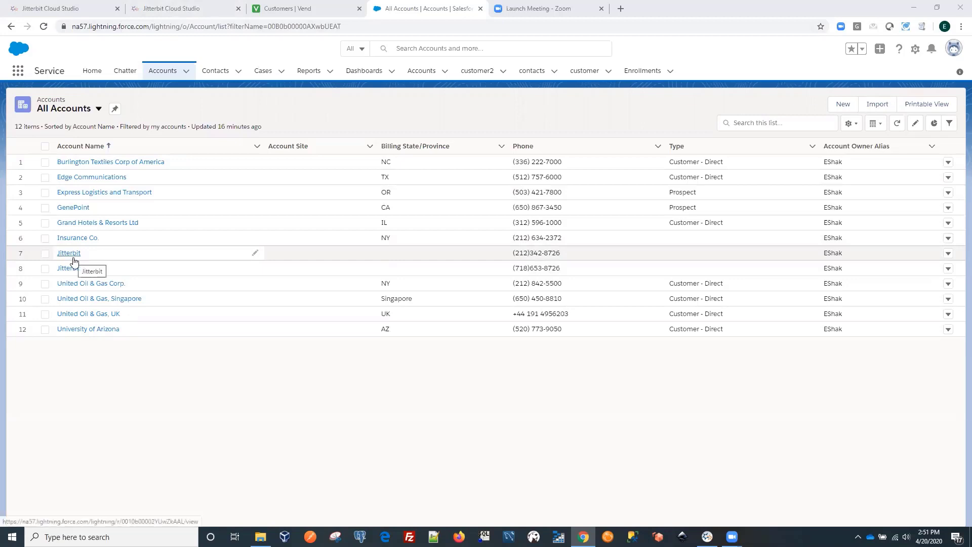
Step: View the customer list in Vend, then switch to Jitterbit Cloud Studio and examine the 2.0 SFDC and Vend workflow and Salesforce endpoint activities
left_click(277, 9)
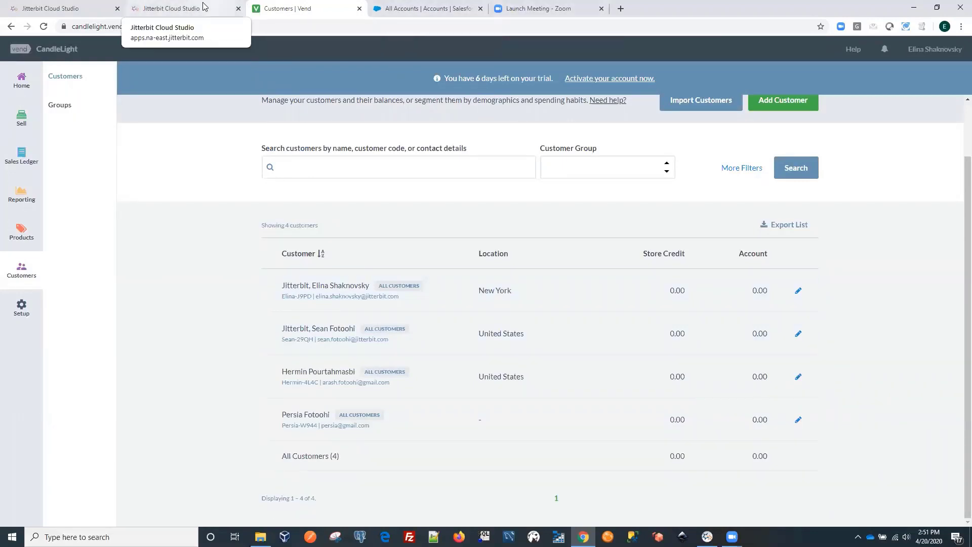
left_click(187, 10)
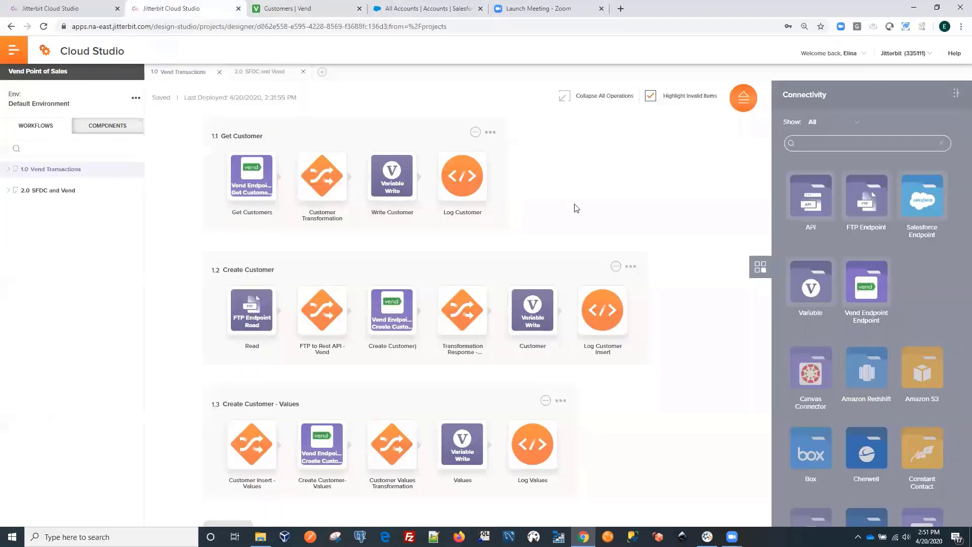
left_click(54, 191)
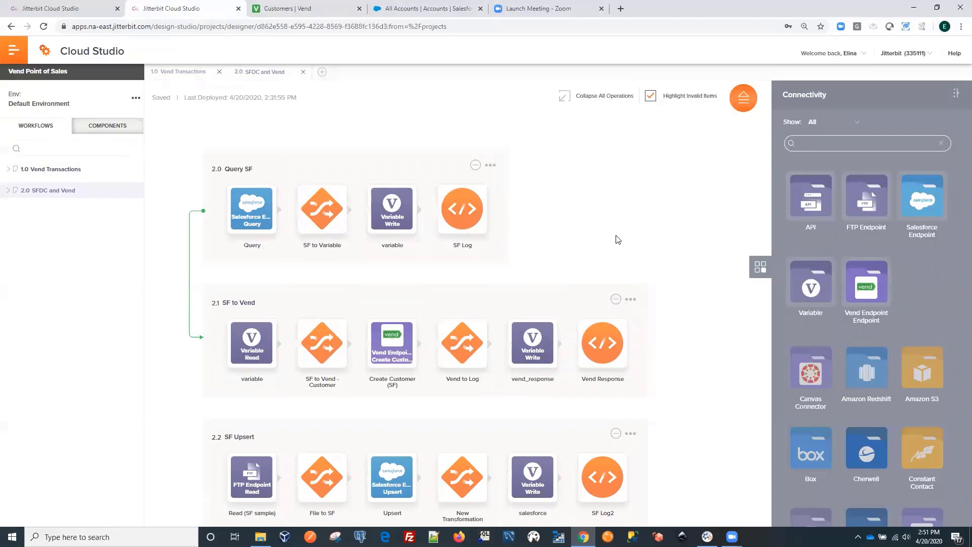
left_click(247, 221)
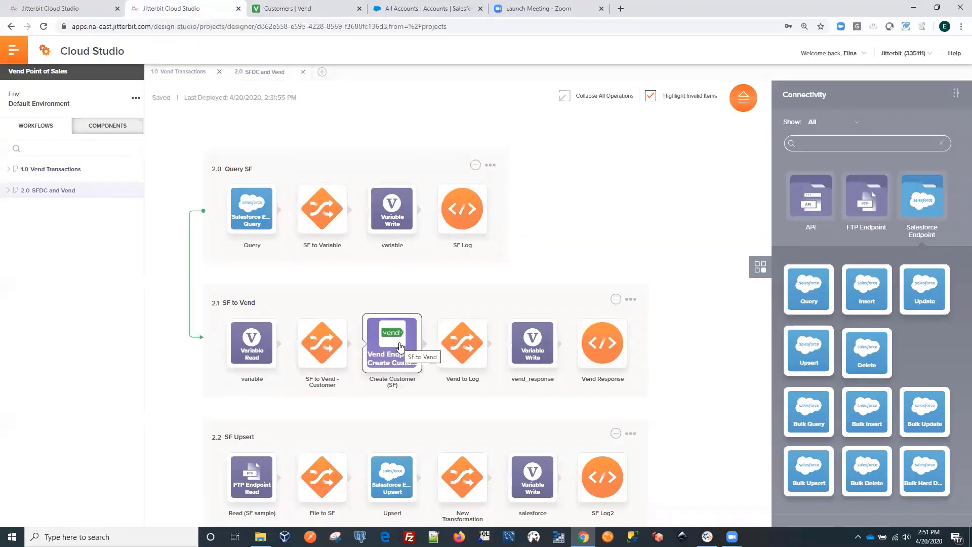
scroll(500, 427, "down", 2)
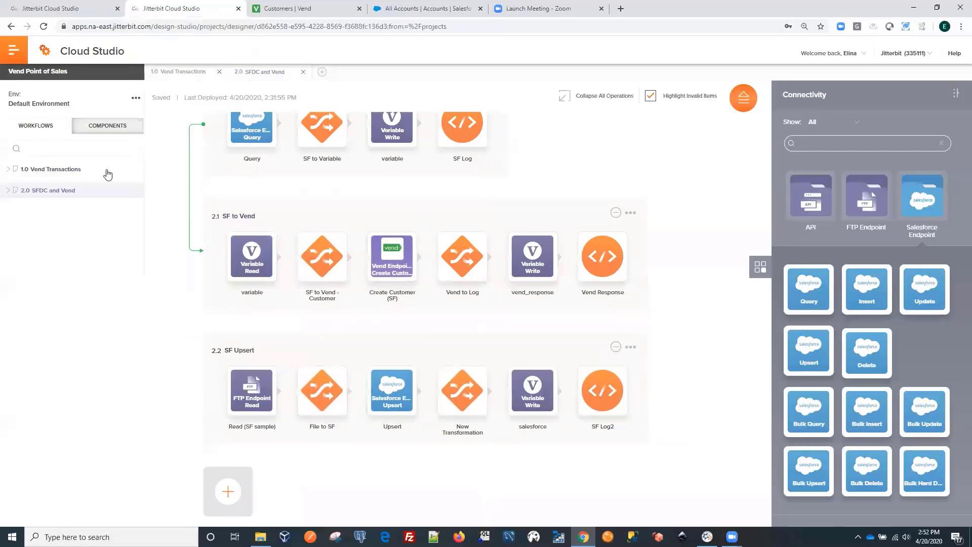
Step: Look over the 1.0 Vend Transactions workflow and return to the 2.0 SFDC and Vend workflow
left_click(73, 173)
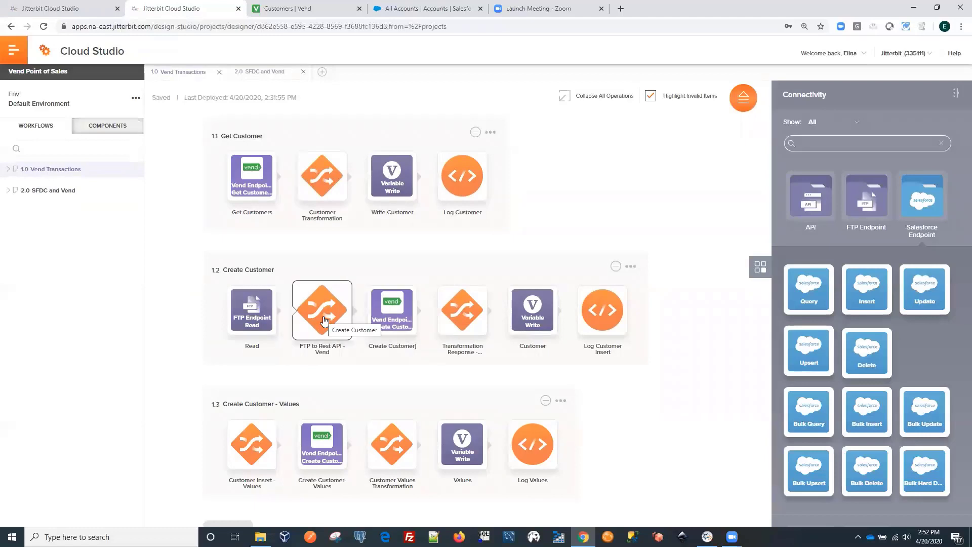
left_click(41, 190)
scroll(376, 267, "up", 2)
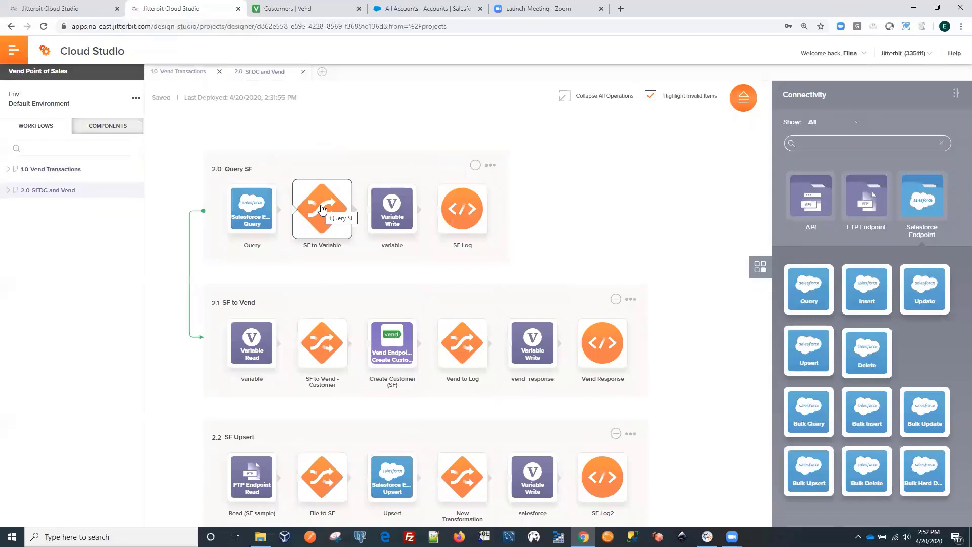
Step: Review the field mappings of the SF to Vend - Customer transformation, return to the workflow and check the customer list in Vend
left_click(322, 342)
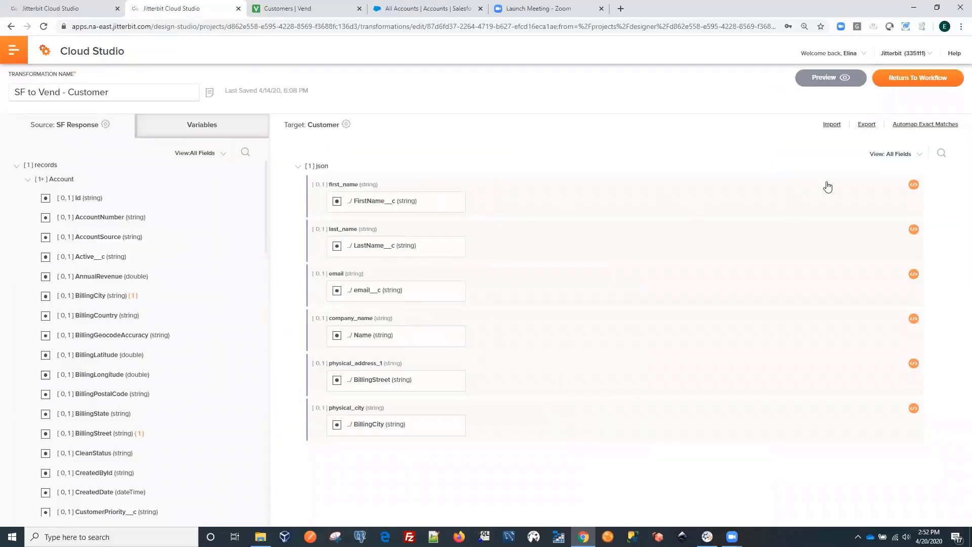
left_click(904, 84)
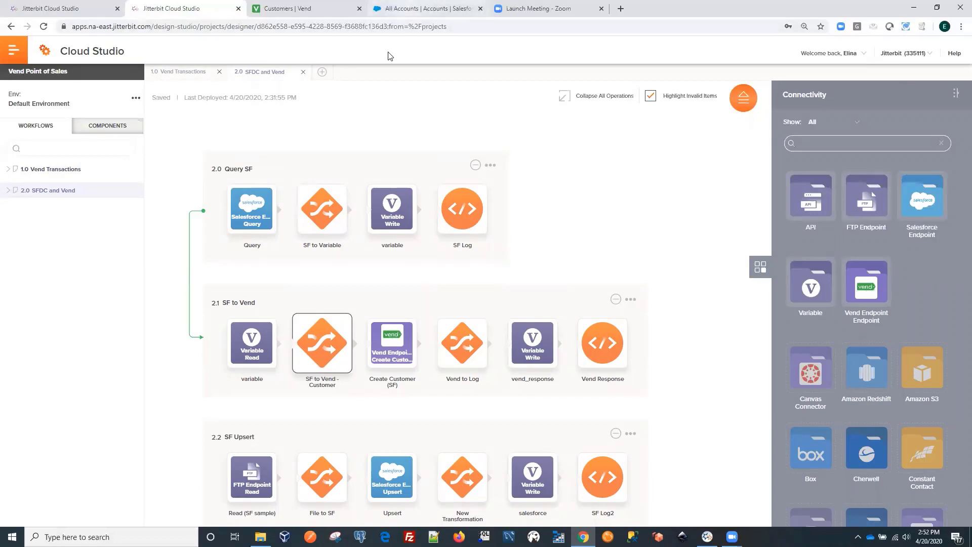
left_click(267, 13)
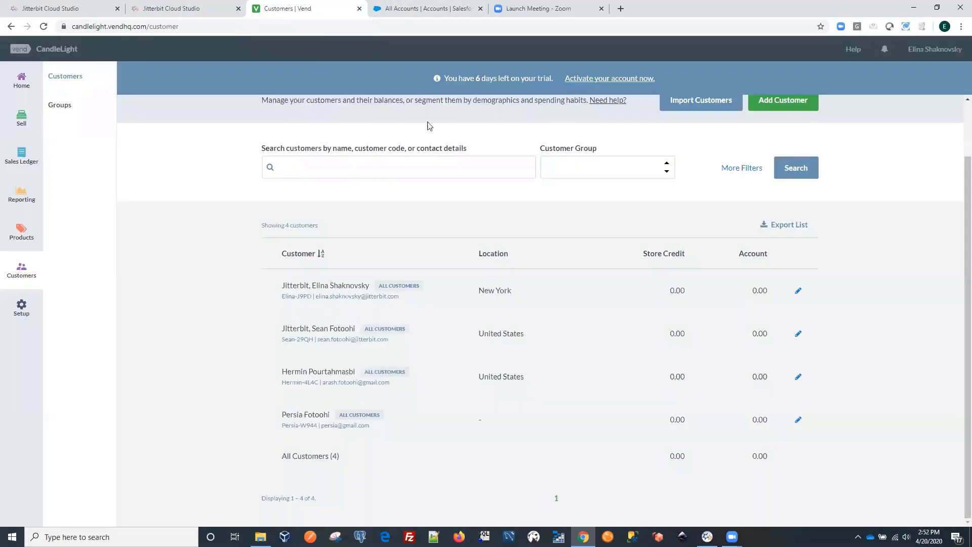
Step: Switch back to Cloud Studio and deploy and run the 2.0 Query SF operation
left_click(167, 9)
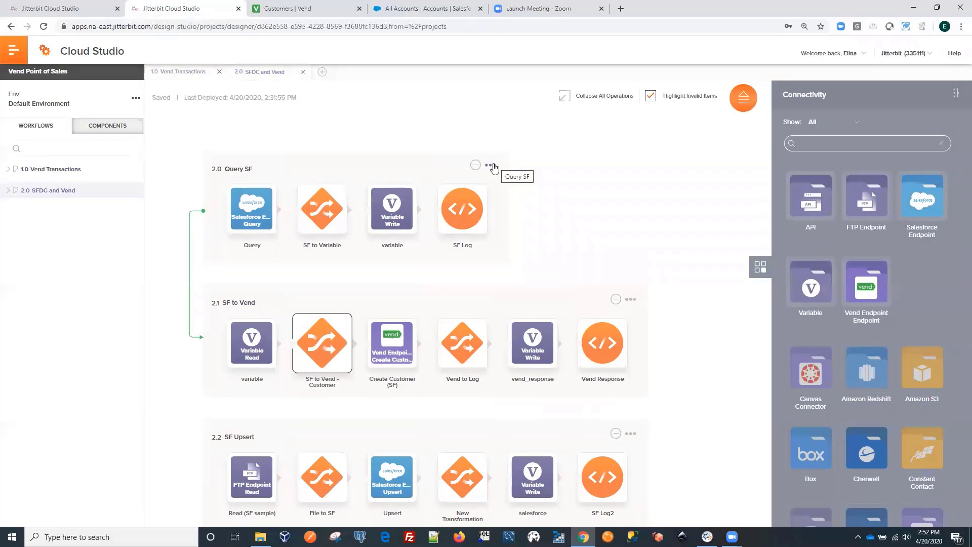
left_click(490, 166)
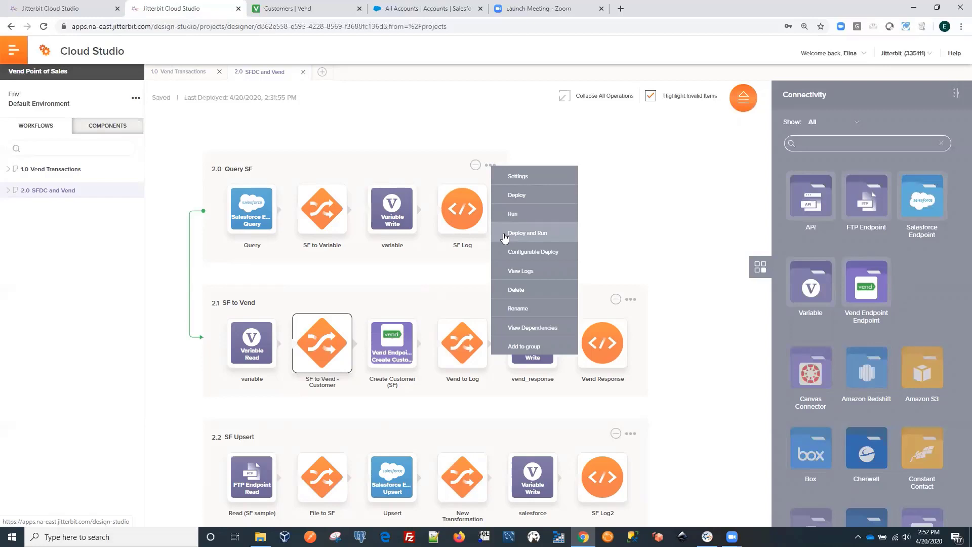
left_click(504, 236)
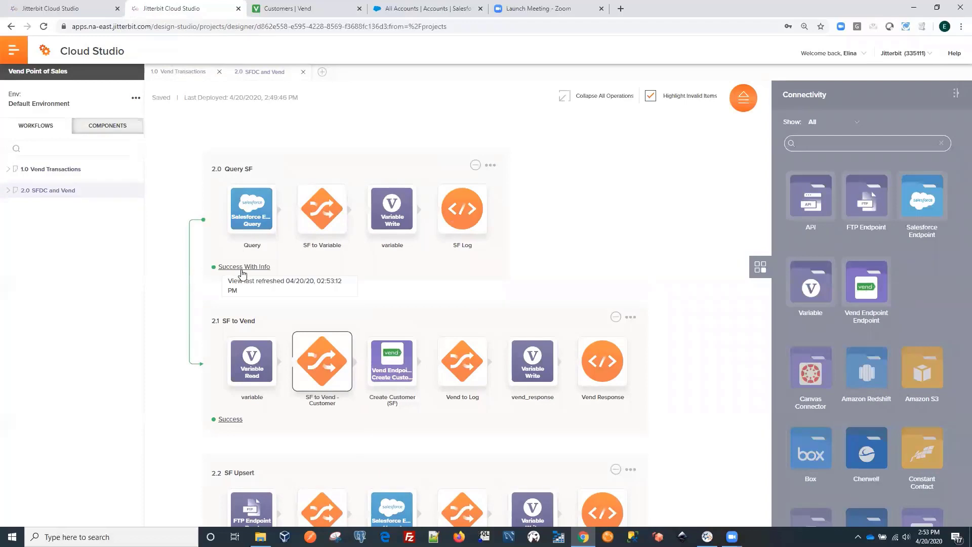
Step: Examine the Query SF operation's log, reading the queried Salesforce account's name, address and email fields in the logged XML
left_click(244, 266)
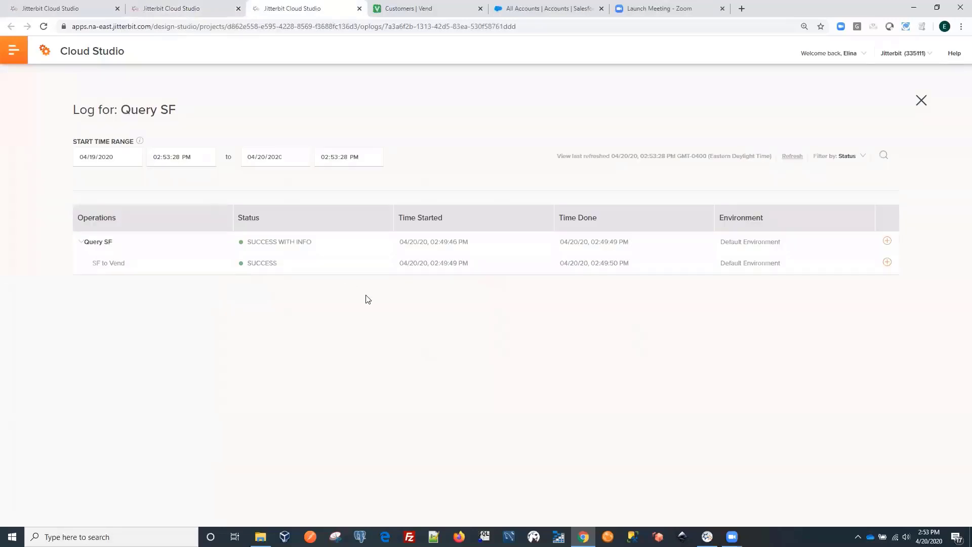
left_click(887, 241)
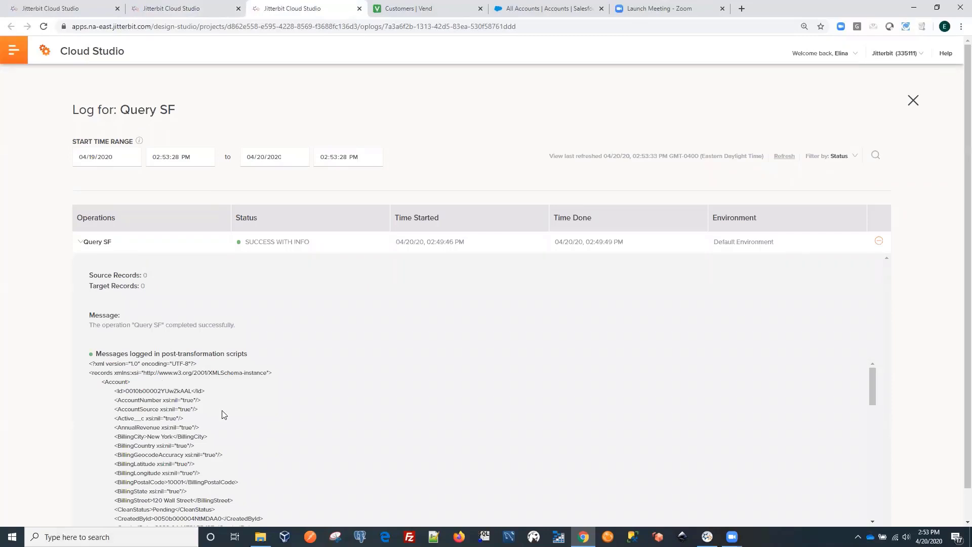
scroll(169, 398, "down", 4)
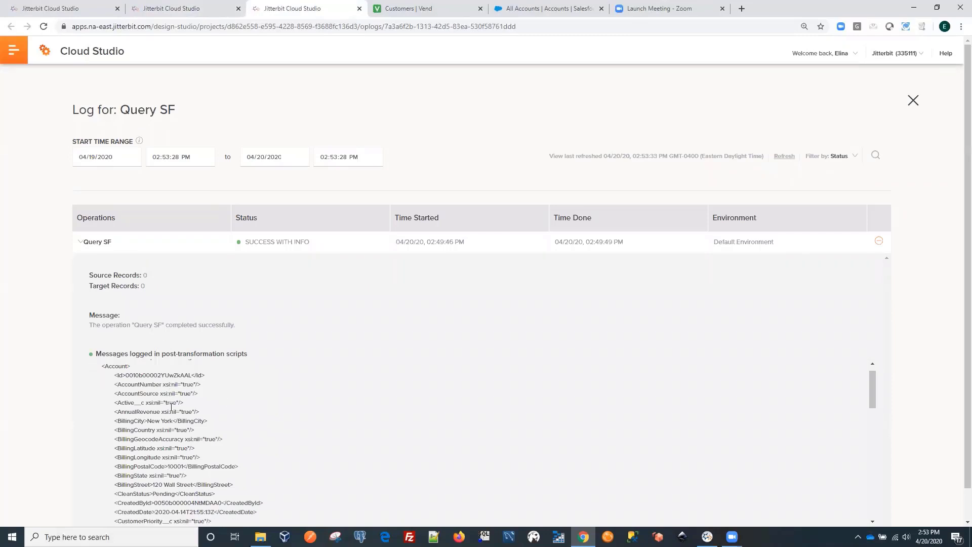
scroll(227, 435, "down", 5)
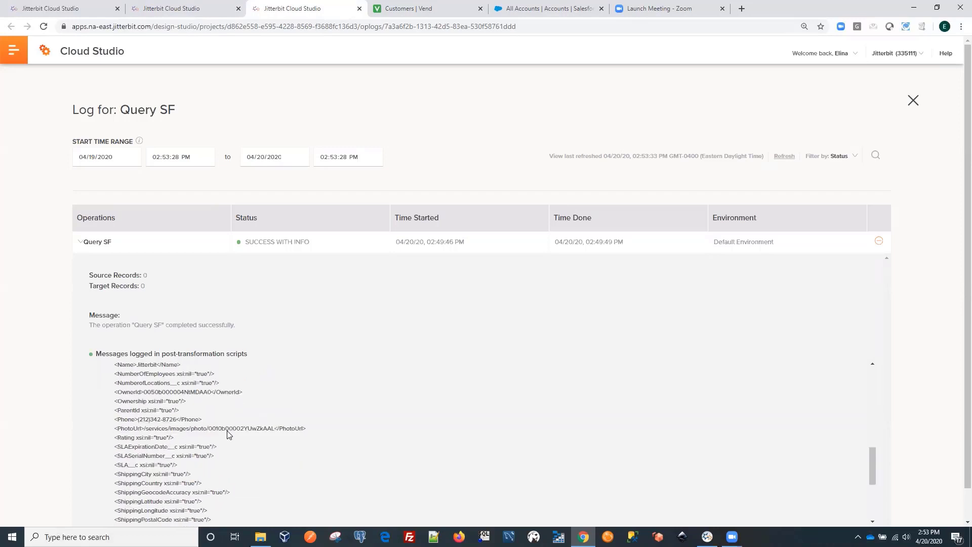
scroll(204, 421, "down", 5)
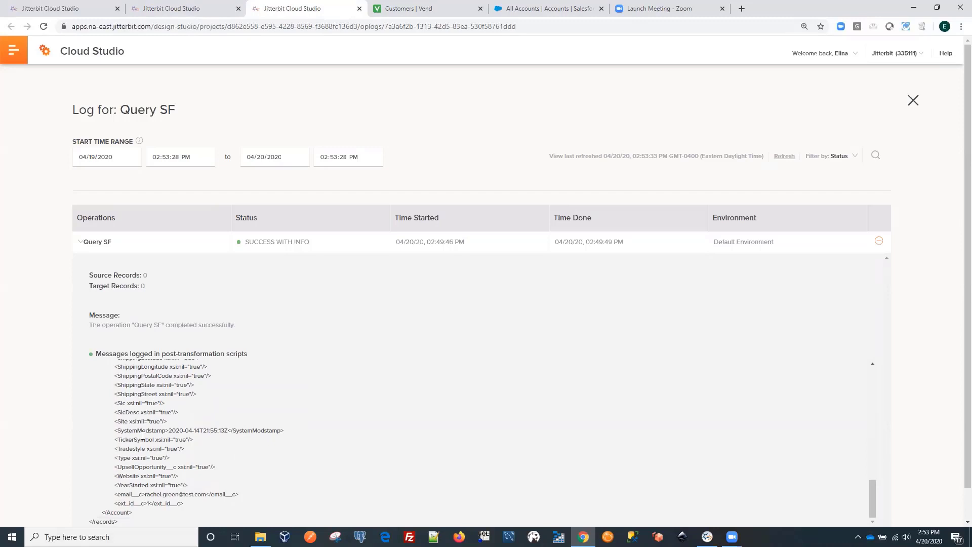
scroll(200, 470, "up", 3)
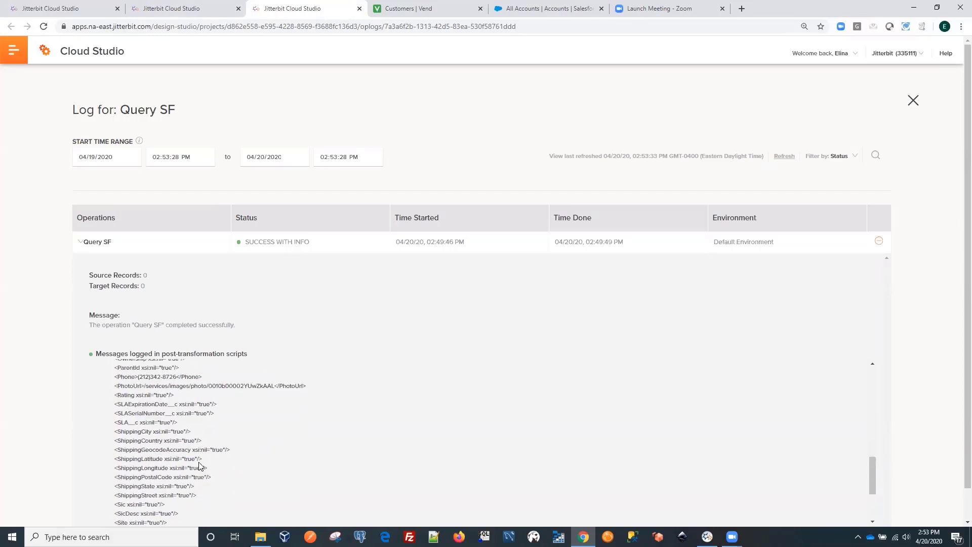
scroll(199, 465, "up", 2)
scroll(199, 465, "up", 2)
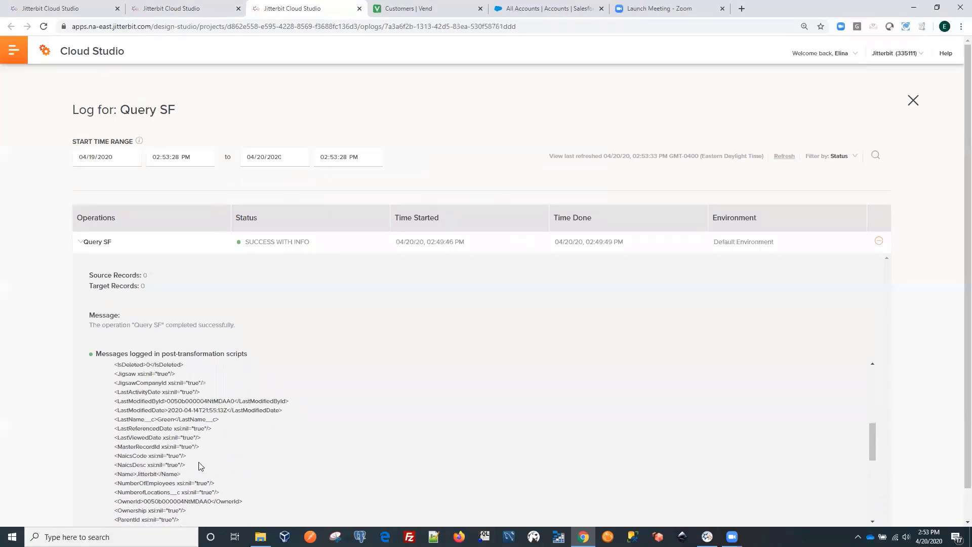
double_click(164, 420)
scroll(276, 446, "up", 2)
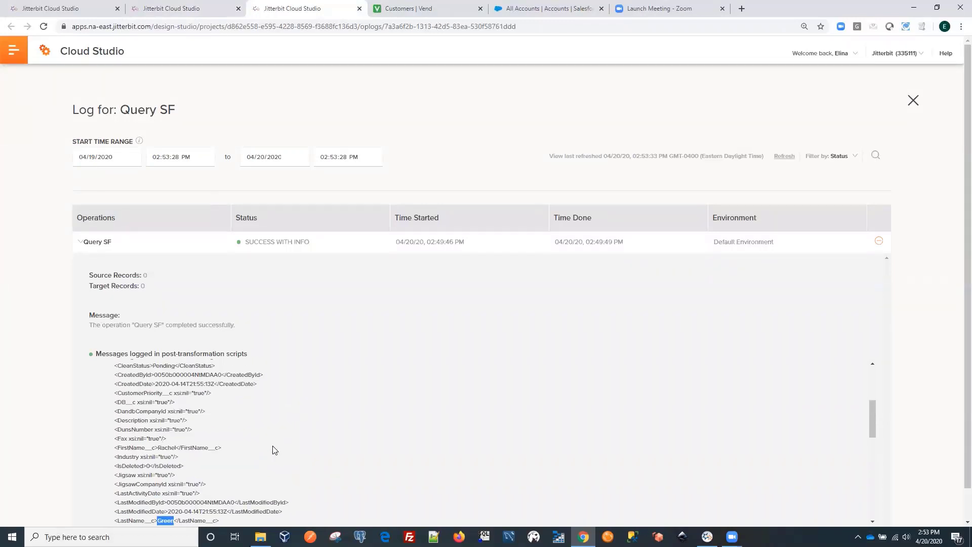
Step: Refresh the customer list in Vend to check for the transferred customer, and return to the Query SF log
key("ctrl+Tab")
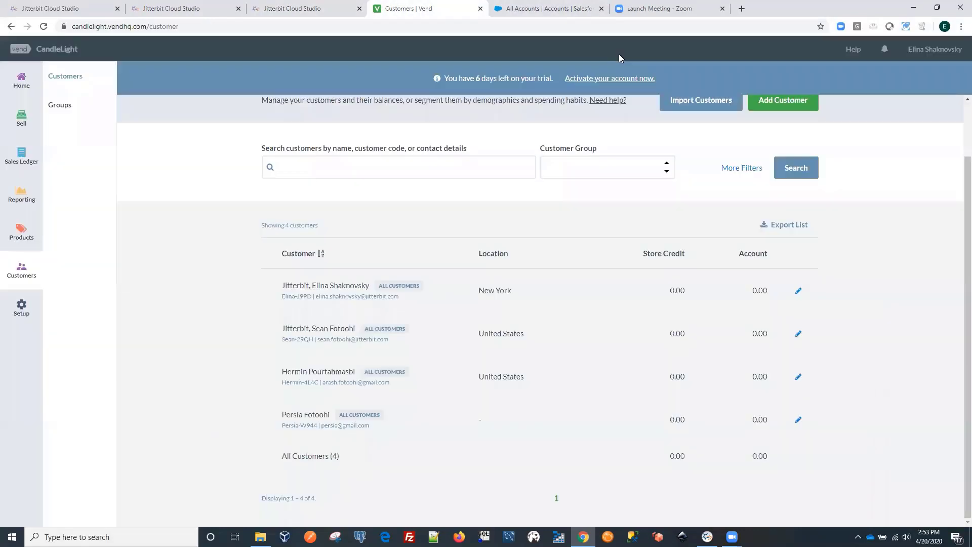
left_click(43, 27)
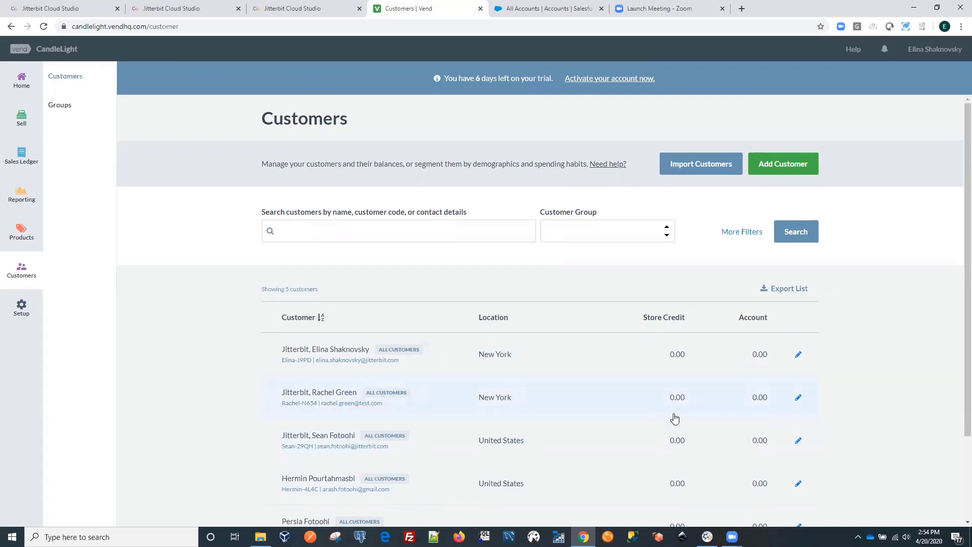
left_click(306, 8)
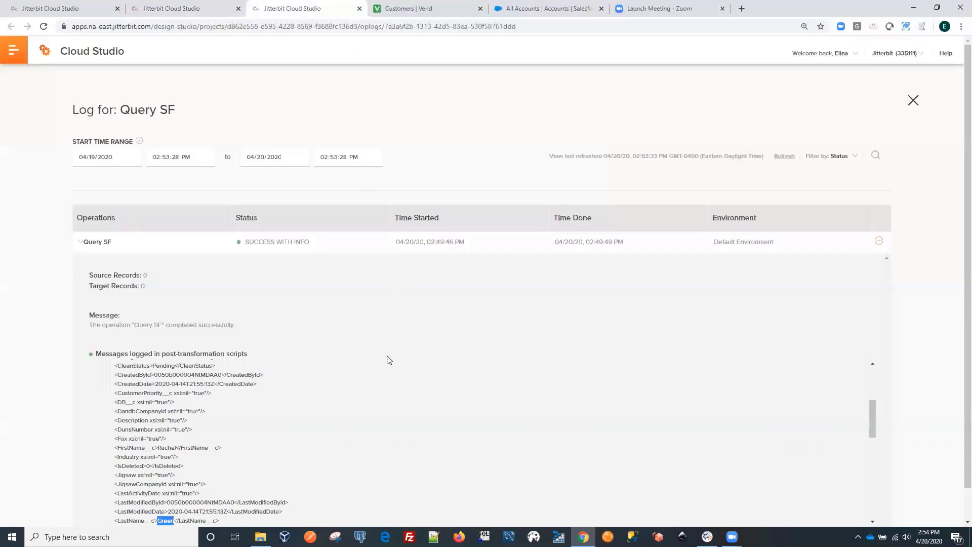
Step: Switch to Salesforce and examine the Jitterbit account's details, including the email, last name, first name and billing address
left_click(544, 8)
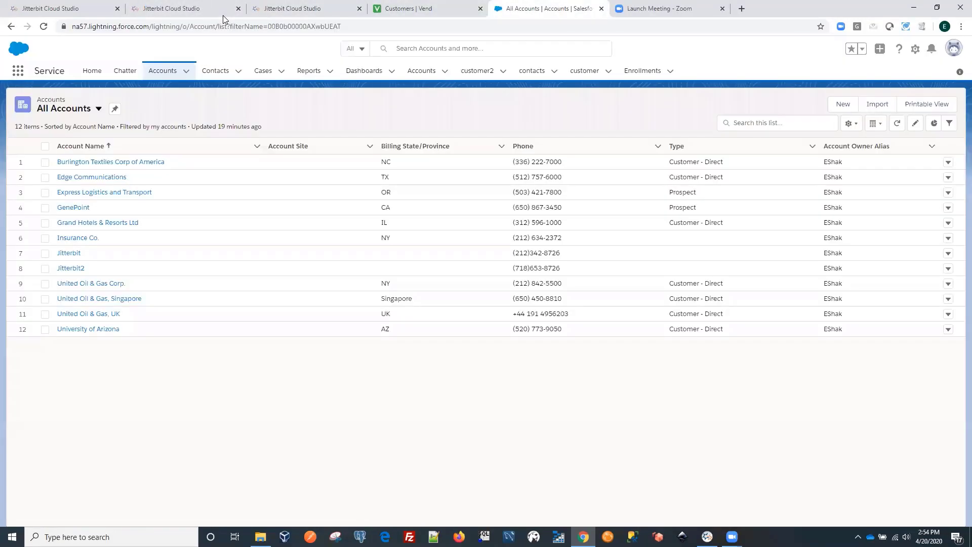
left_click(73, 253)
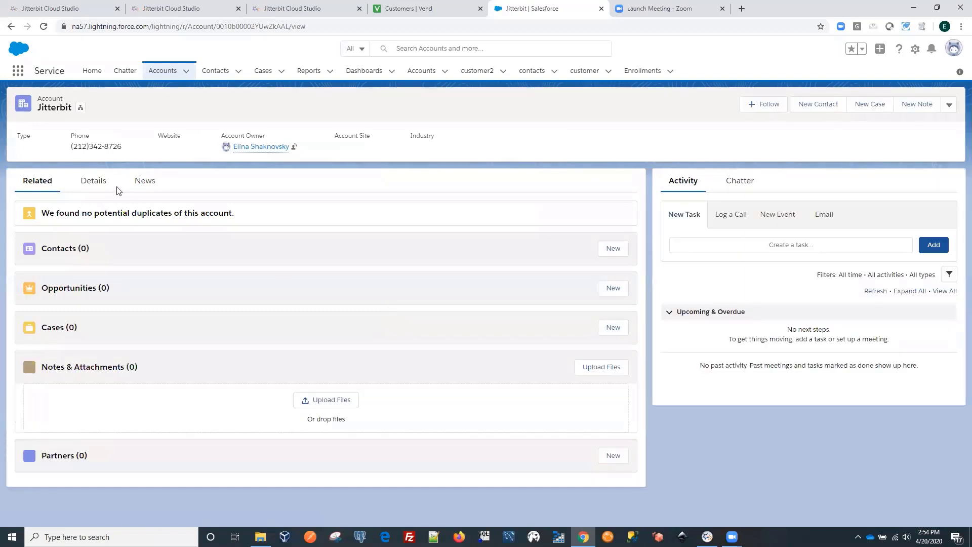
left_click(101, 186)
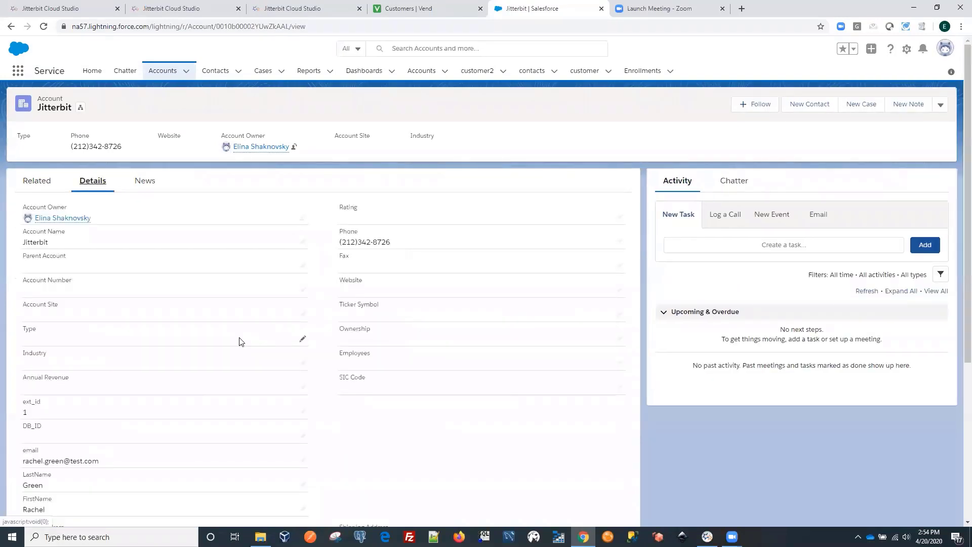
scroll(406, 443, "down", 2)
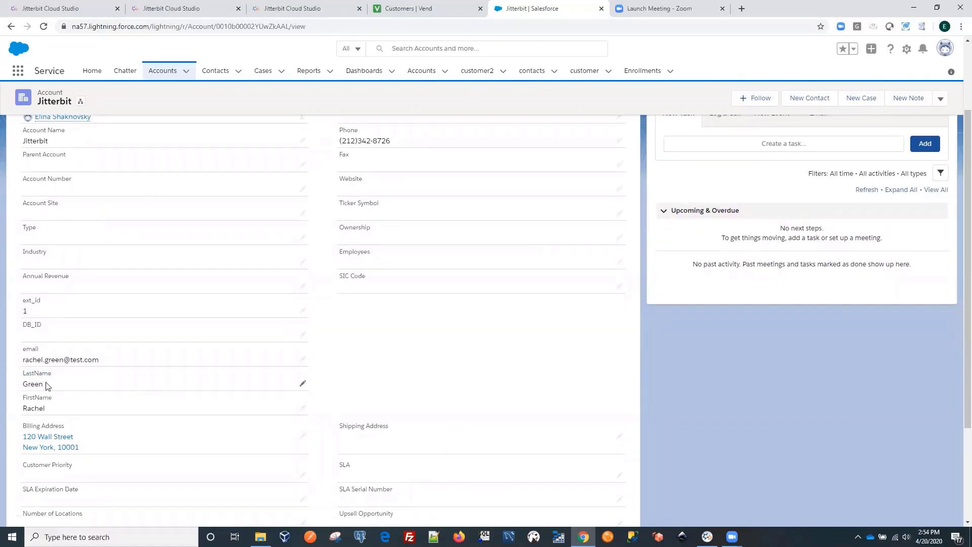
left_click_drag(55, 388, 3, 392)
left_click(161, 336)
Step: Switch to the Cloud Studio workflow and examine the Vend Endpoint's activities and the other available connectors
left_click(178, 10)
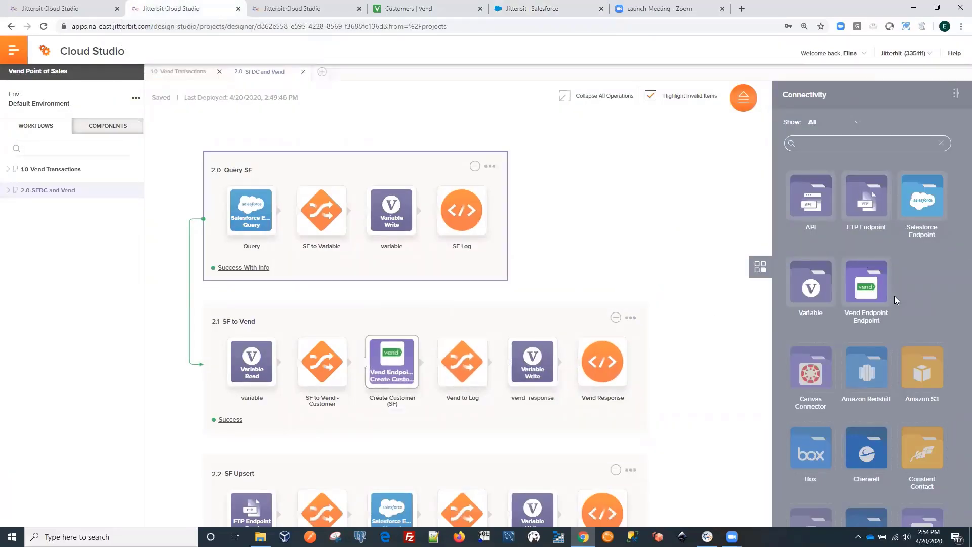
left_click(867, 280)
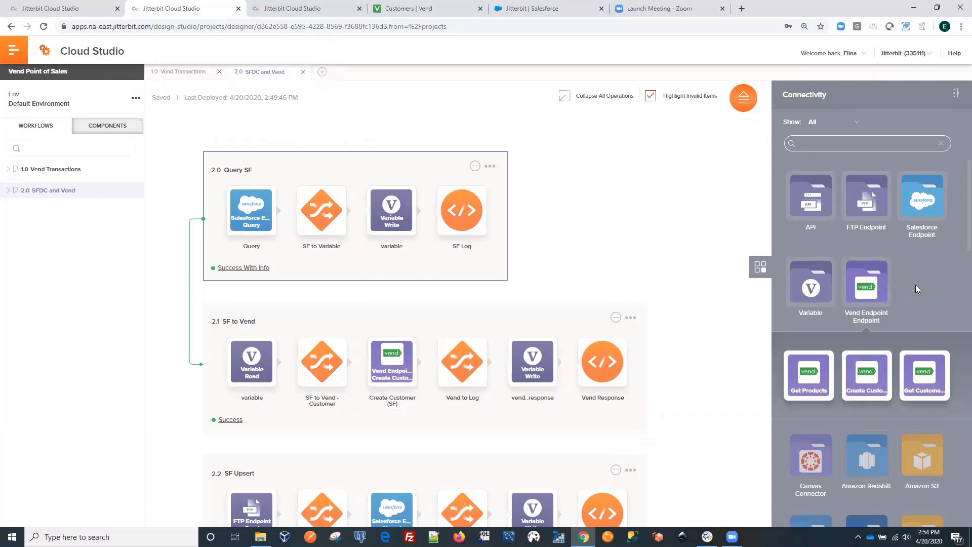
scroll(934, 285, "down", 5)
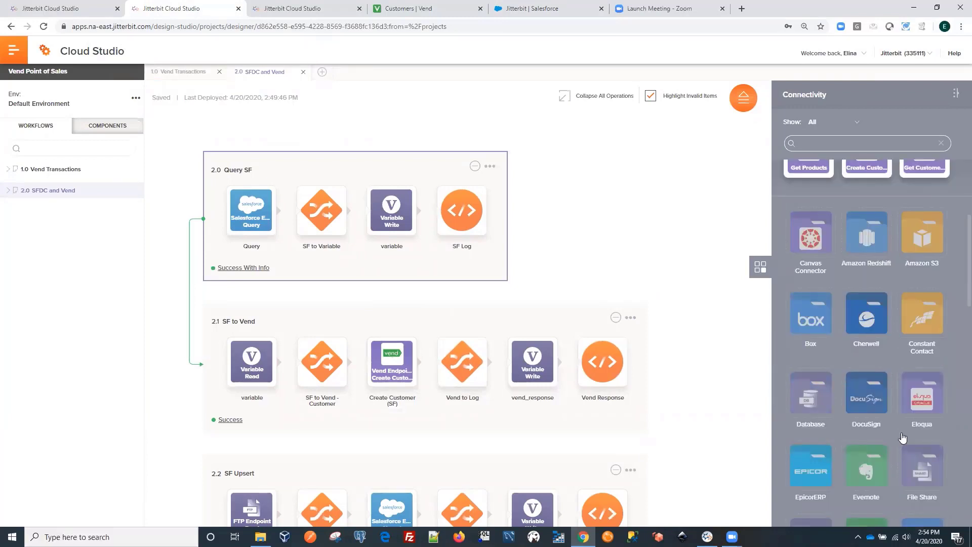
scroll(902, 438, "down", 3)
scroll(902, 438, "up", 6)
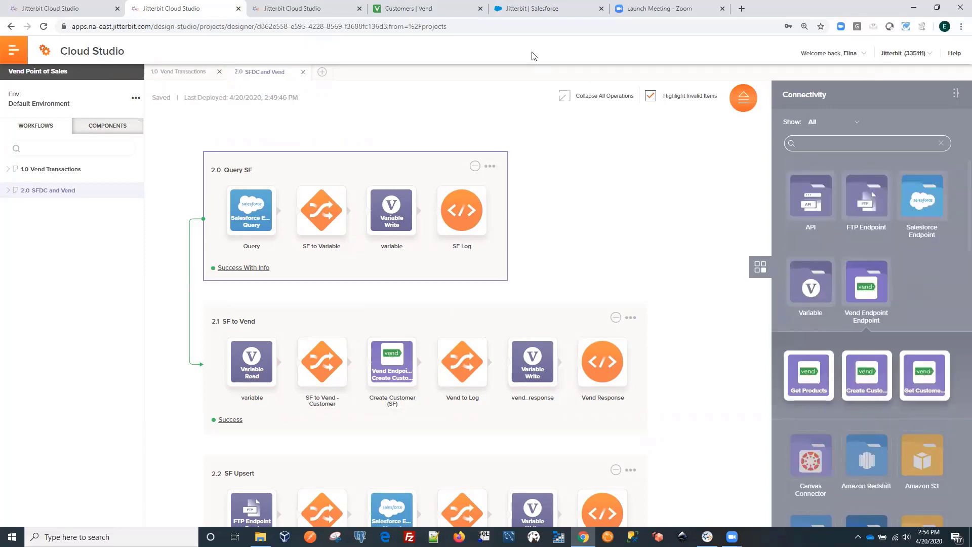
Step: Open the Vend Endpoint connector in Connector Builder and examine its authentication, base URL and activities summary
left_click(46, 8)
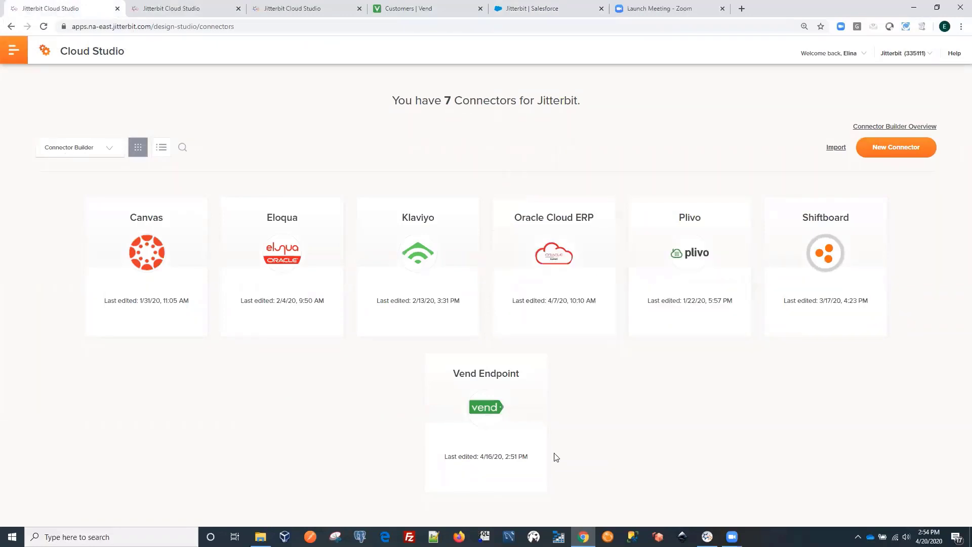
mouse_move(480, 444)
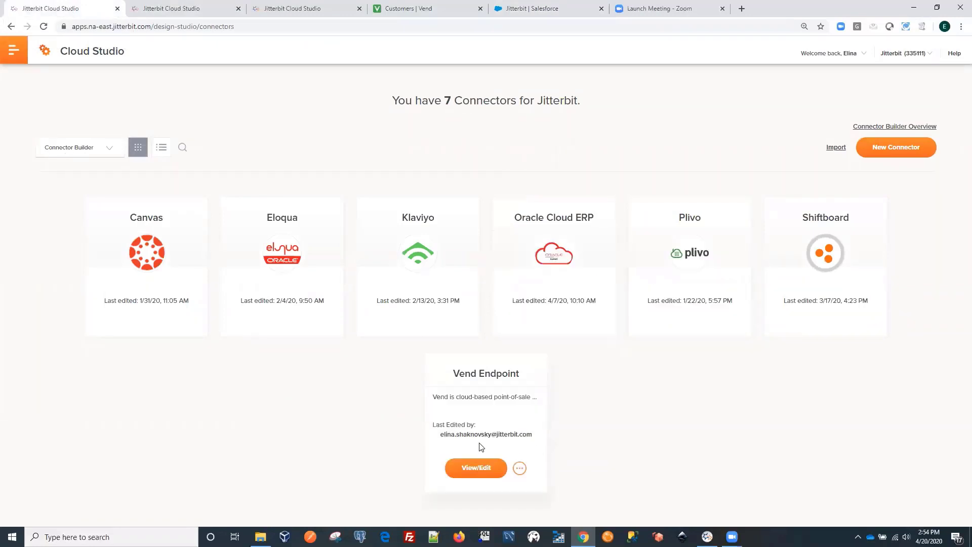
left_click(473, 469)
scroll(187, 272, "down", 2)
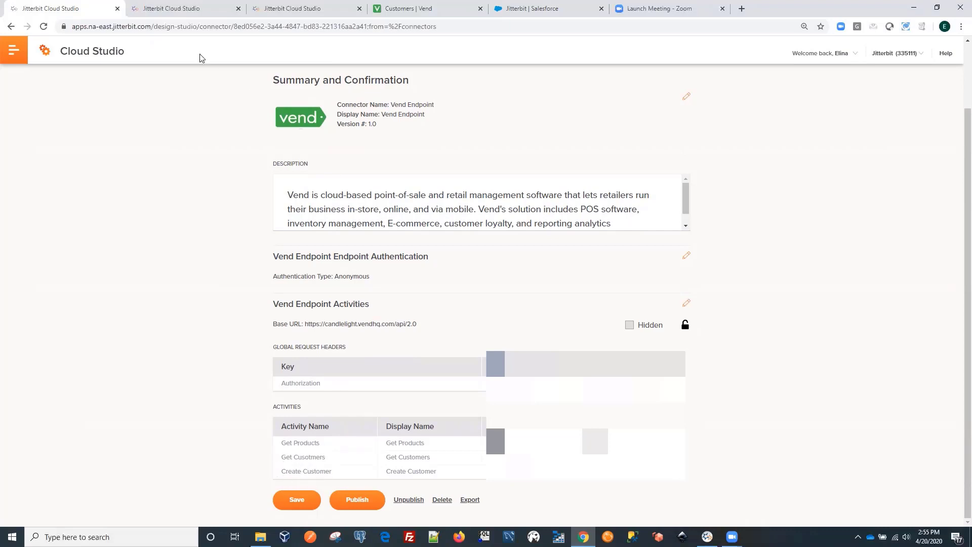
Step: Switch to the Vend Point of Sales project and examine the Vend Endpoint's activities among the available connectors
scroll(753, 377, "up", 3)
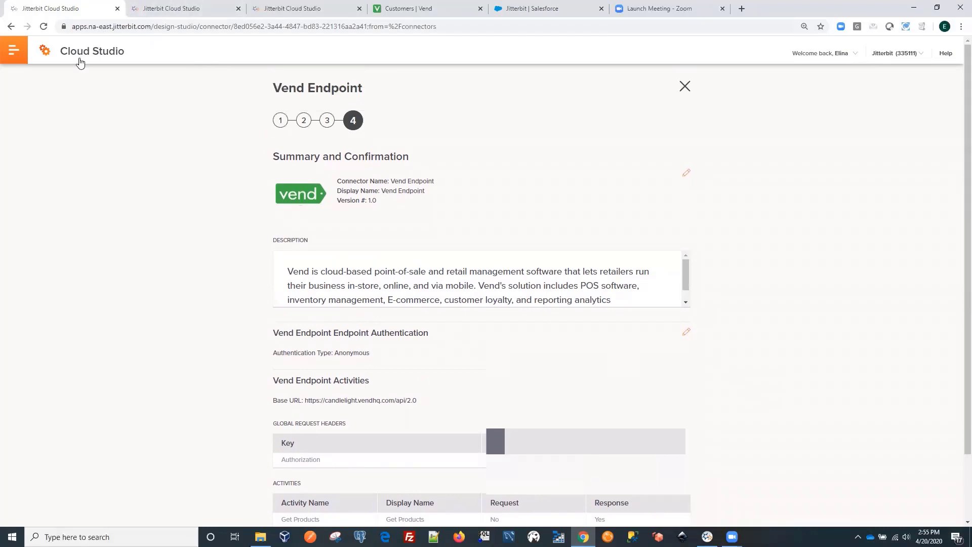
left_click(186, 7)
scroll(908, 320, "down", 3)
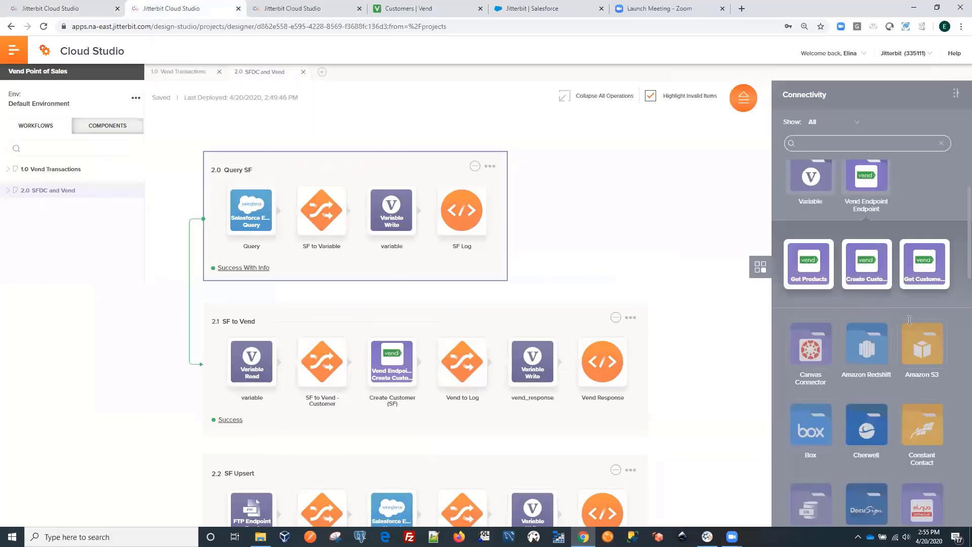
scroll(920, 263, "up", 3)
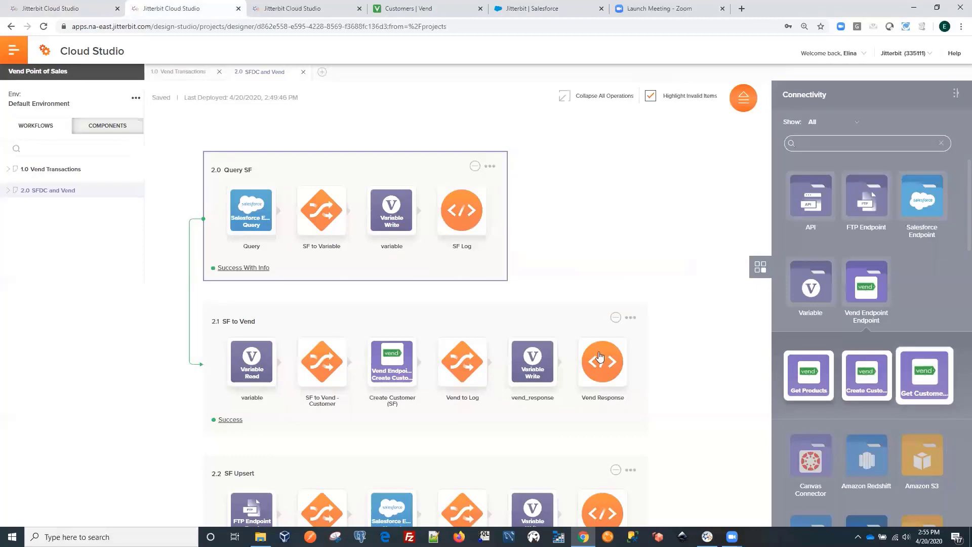
Step: Open the 1.0 Vend Transactions workflow and examine its product and customer operations and the available connectors
left_click(23, 170)
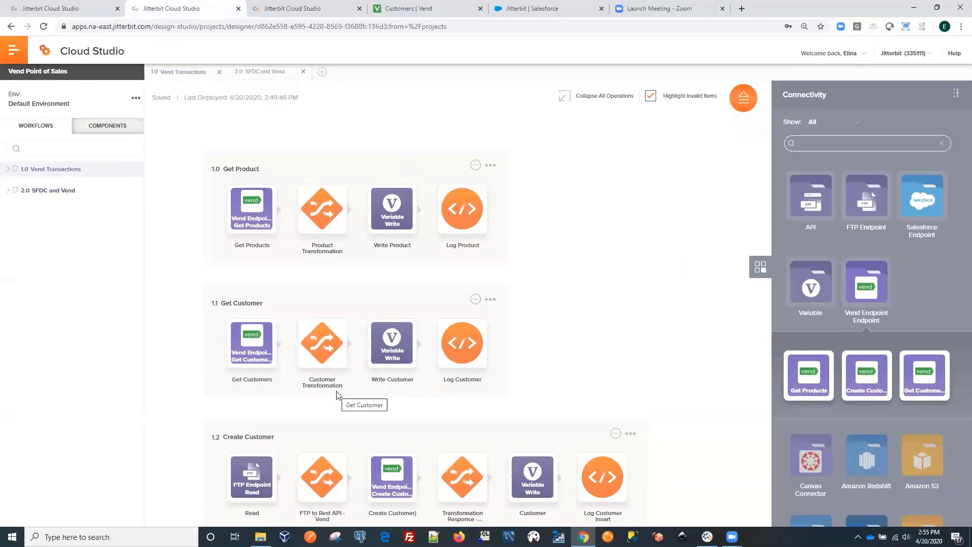
scroll(338, 400, "down", 3)
scroll(331, 430, "down", 2)
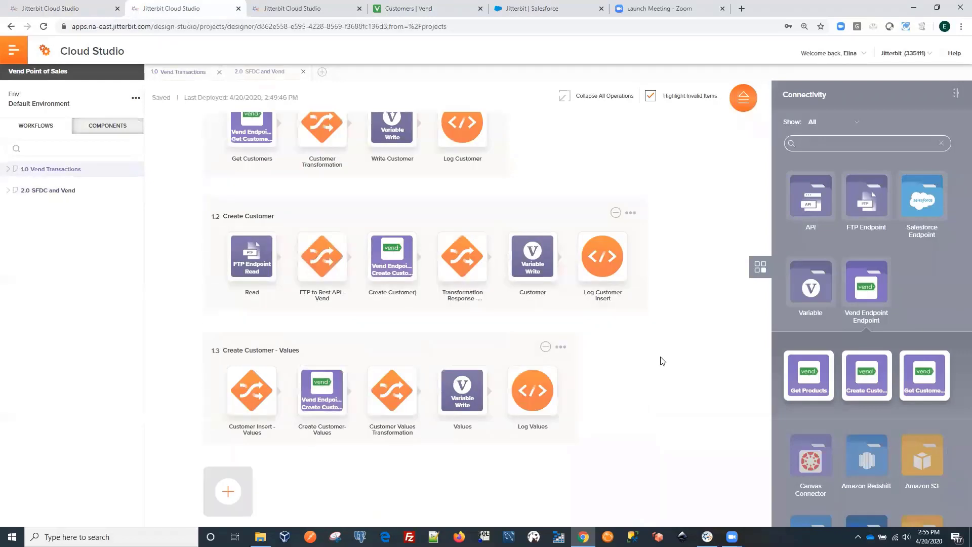
scroll(661, 359, "up", 4)
scroll(660, 360, "up", 1)
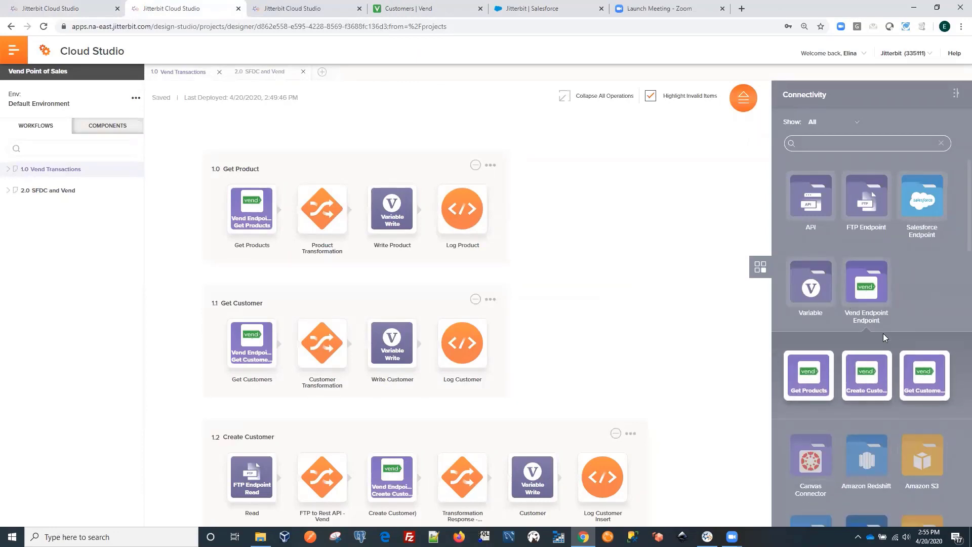
scroll(885, 441, "down", 10)
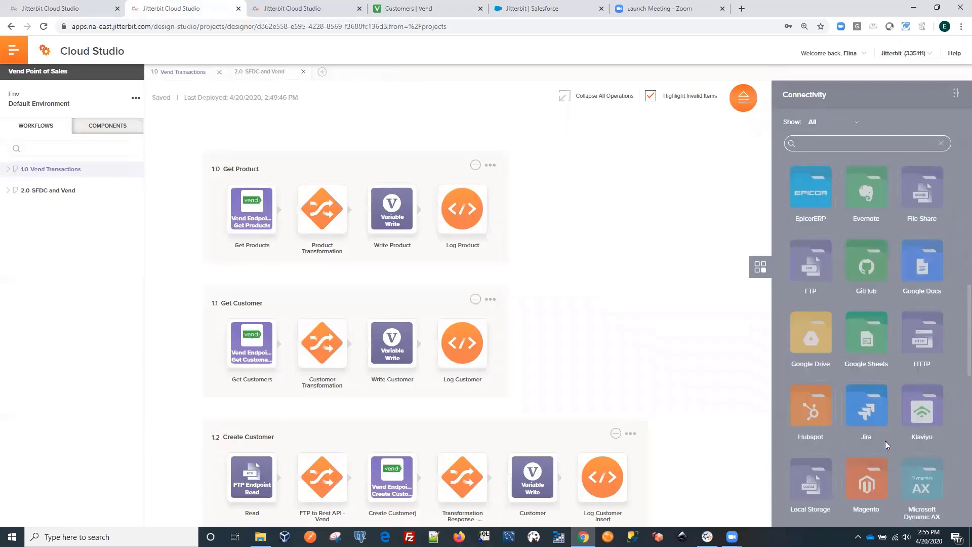
scroll(885, 440, "up", 10)
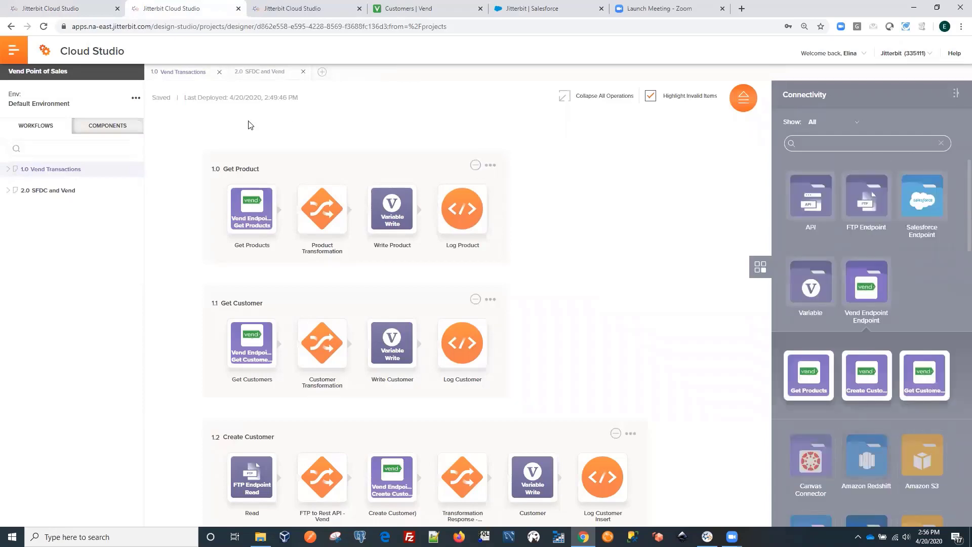
Step: Close the Vend Endpoint summary in Connector Builder, view the list of custom connectors, and return to the project
left_click(71, 12)
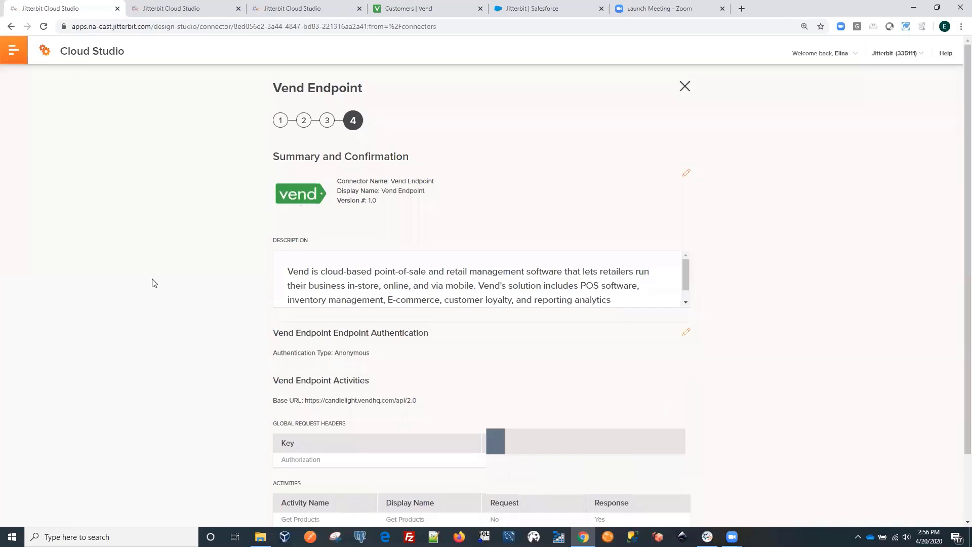
left_click(684, 87)
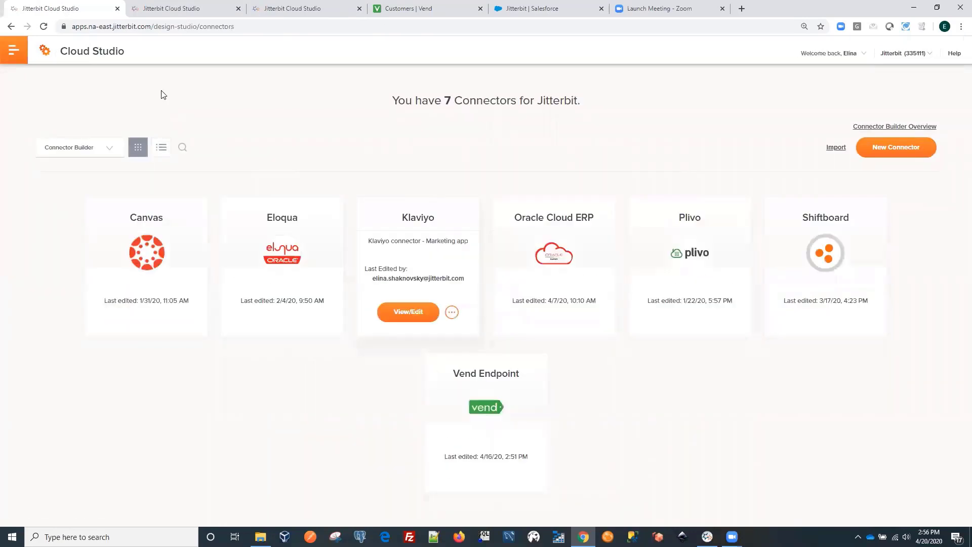
left_click(174, 10)
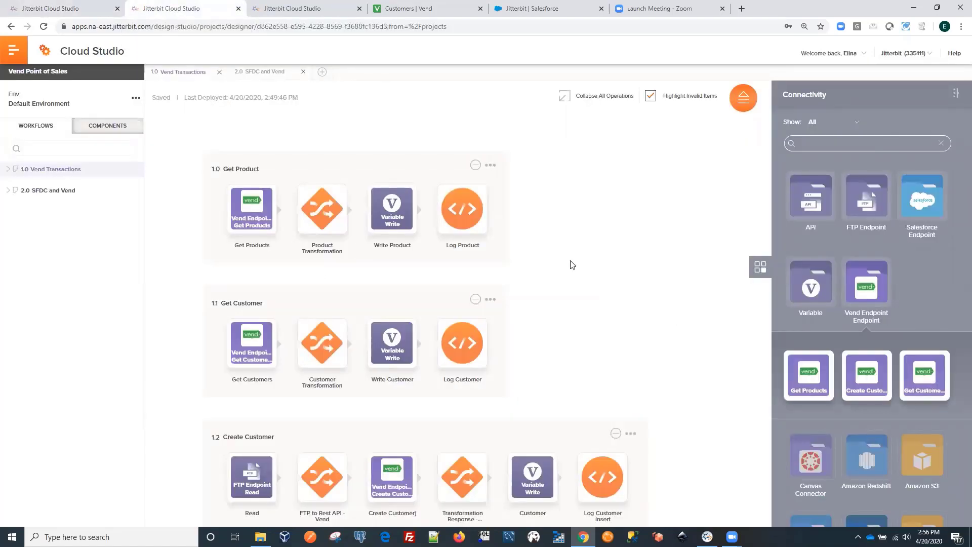
Step: Open the 2.0 SFDC and Vend workflow and examine its Query SF, SF to Vend and SF Upsert operations
left_click(55, 191)
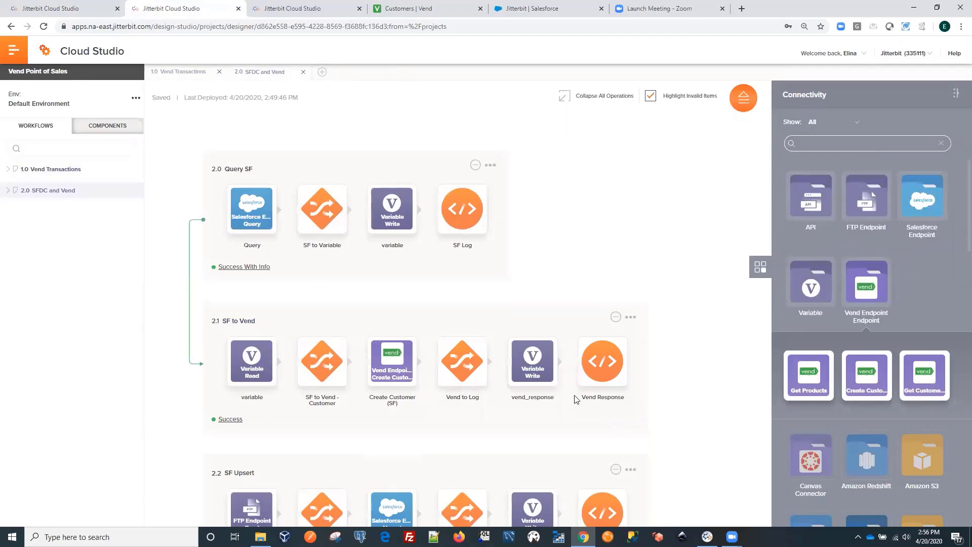
left_click_drag(233, 221, 263, 223)
scroll(606, 263, "down", 2)
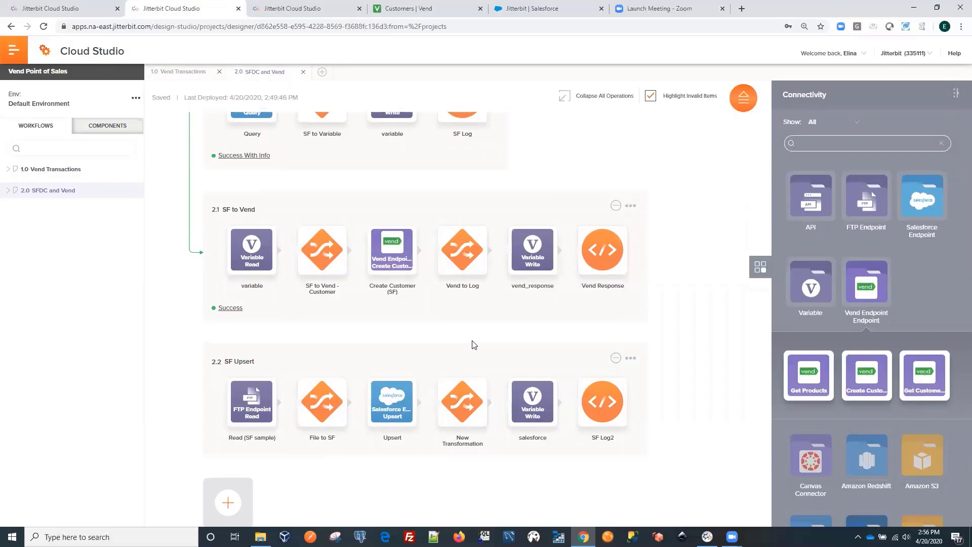
scroll(701, 212, "up", 2)
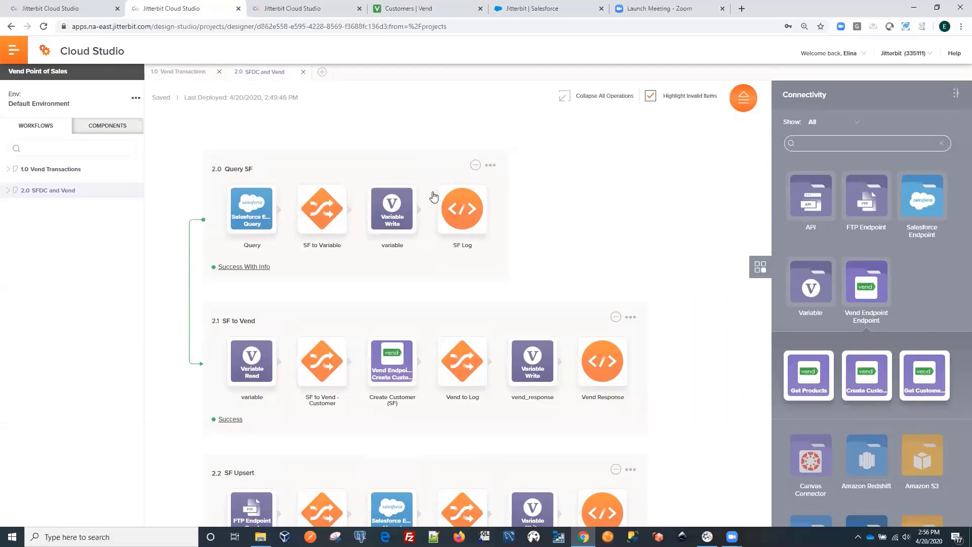